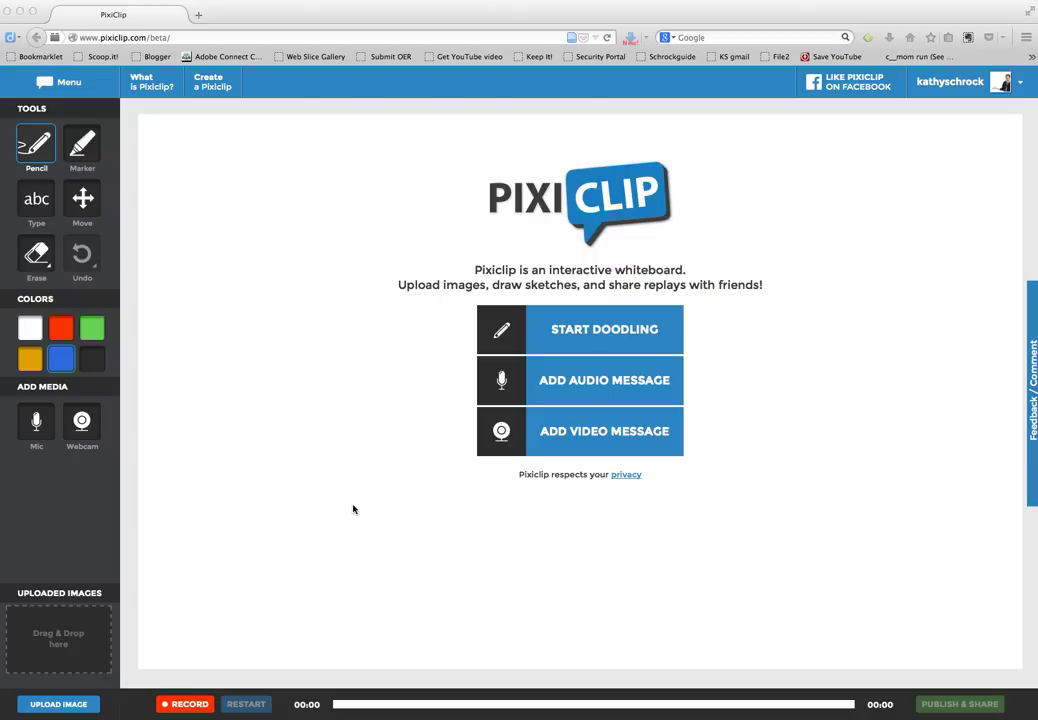
Start a new blank doodle from the PixiClip splash screen
click(595, 332)
click(595, 332)
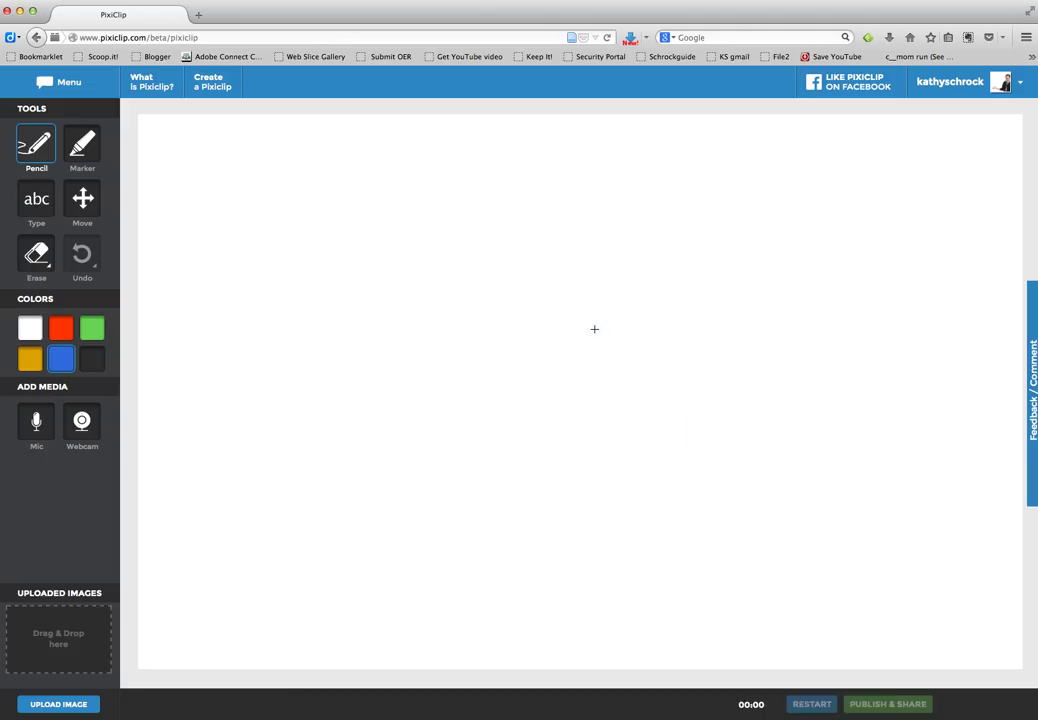
Upload Look-Up.jpg and the pen-cap drawings screenshot into the Uploaded Images tray
click(38, 705)
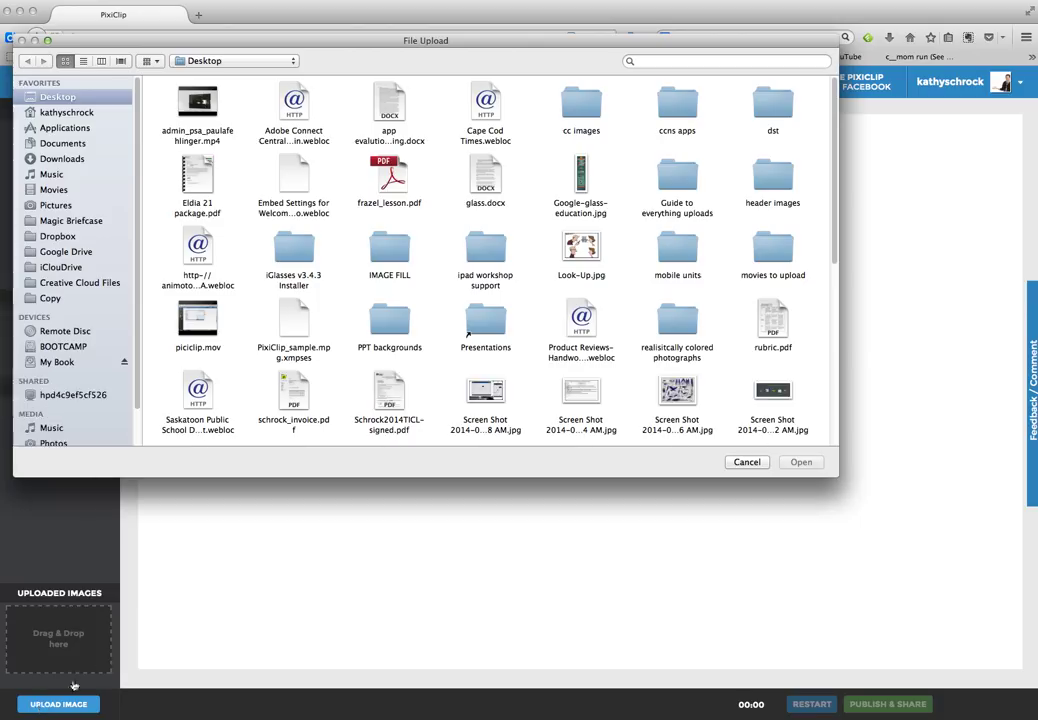
double_click(579, 247)
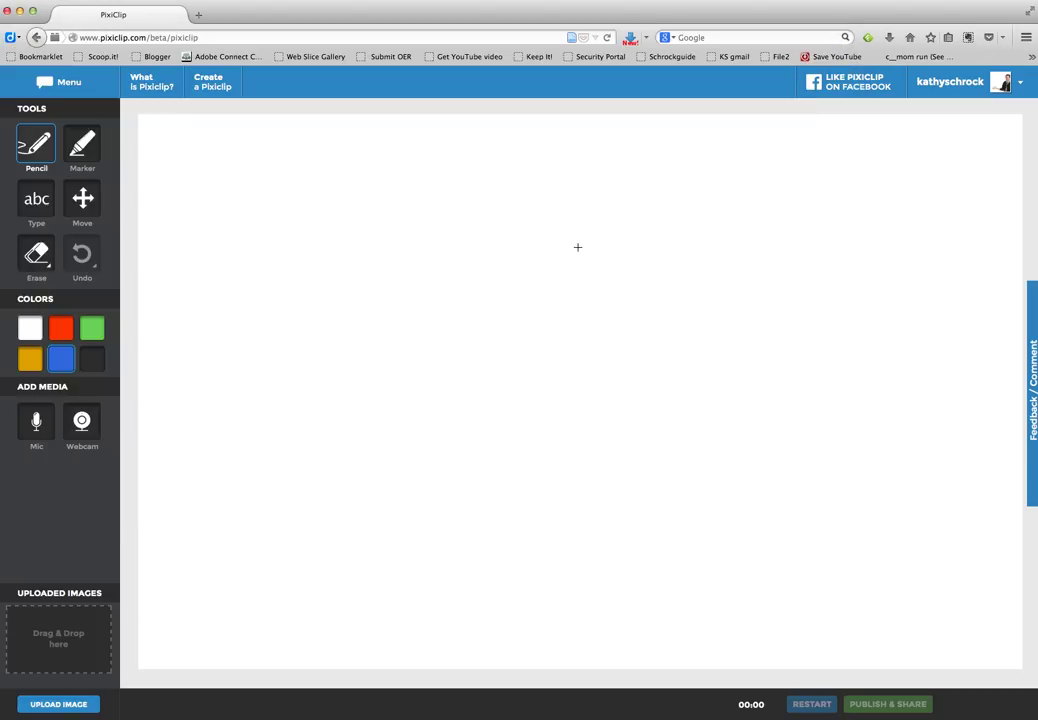
click(60, 706)
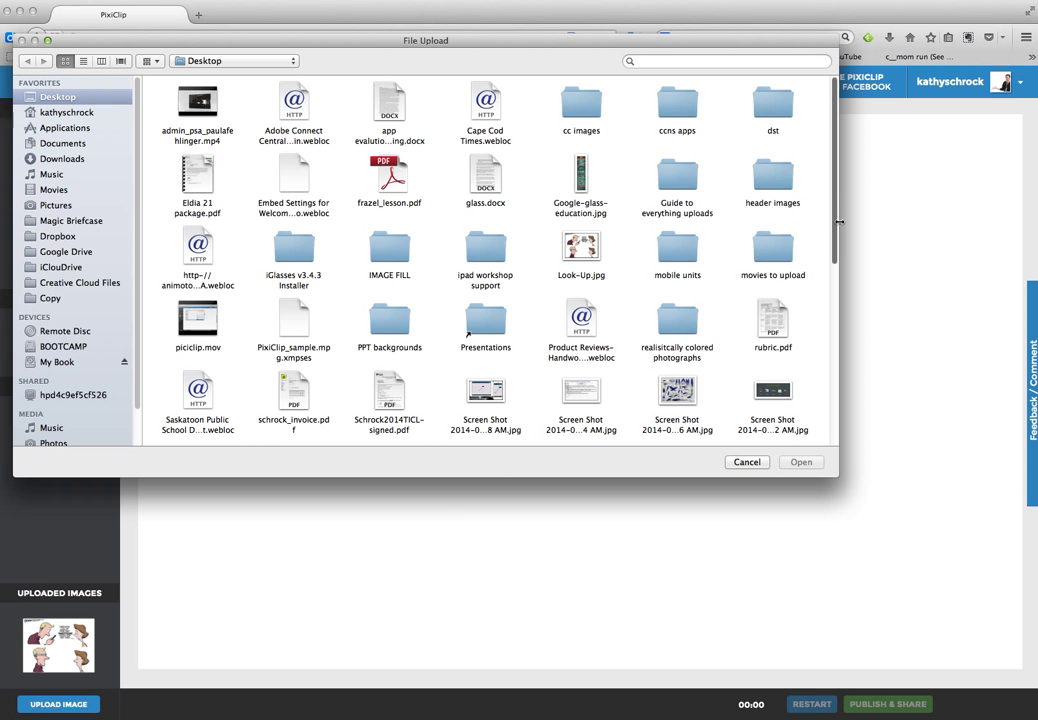
drag(833, 232, 836, 303)
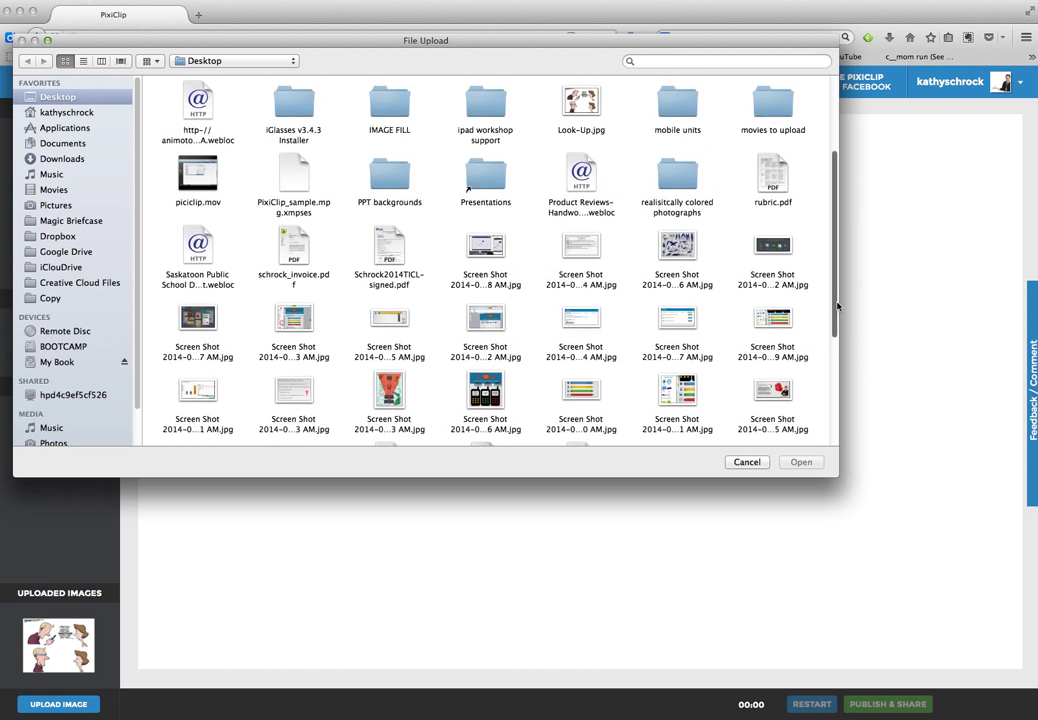
double_click(660, 235)
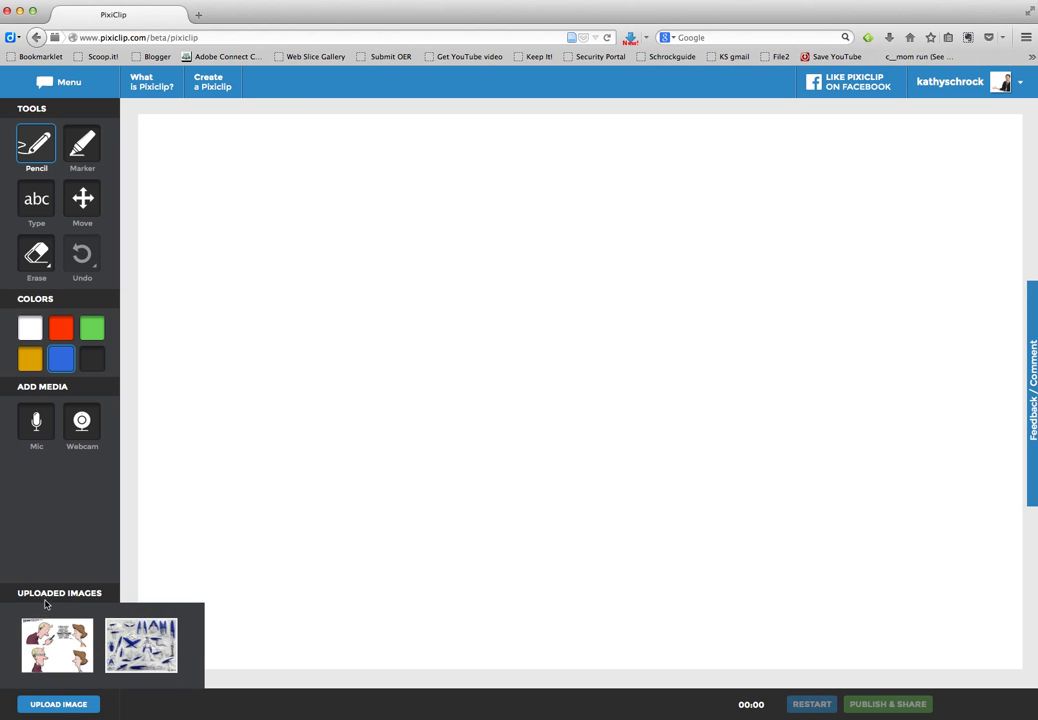
Add a live webcam video to the canvas, allowing camera and microphone access
click(82, 425)
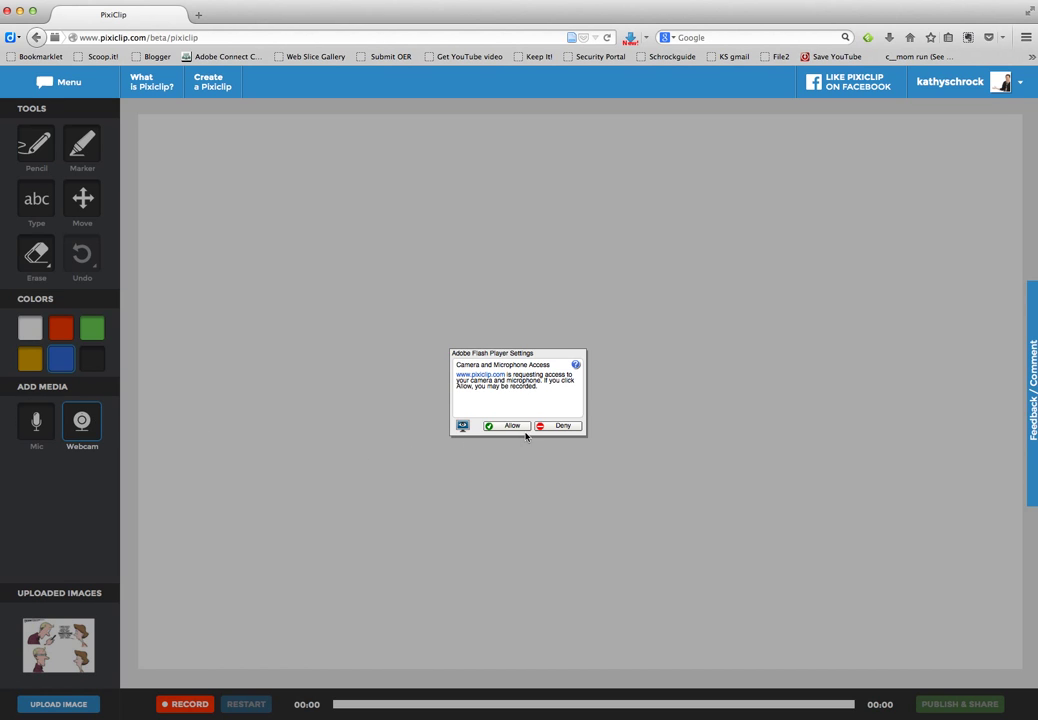
click(512, 427)
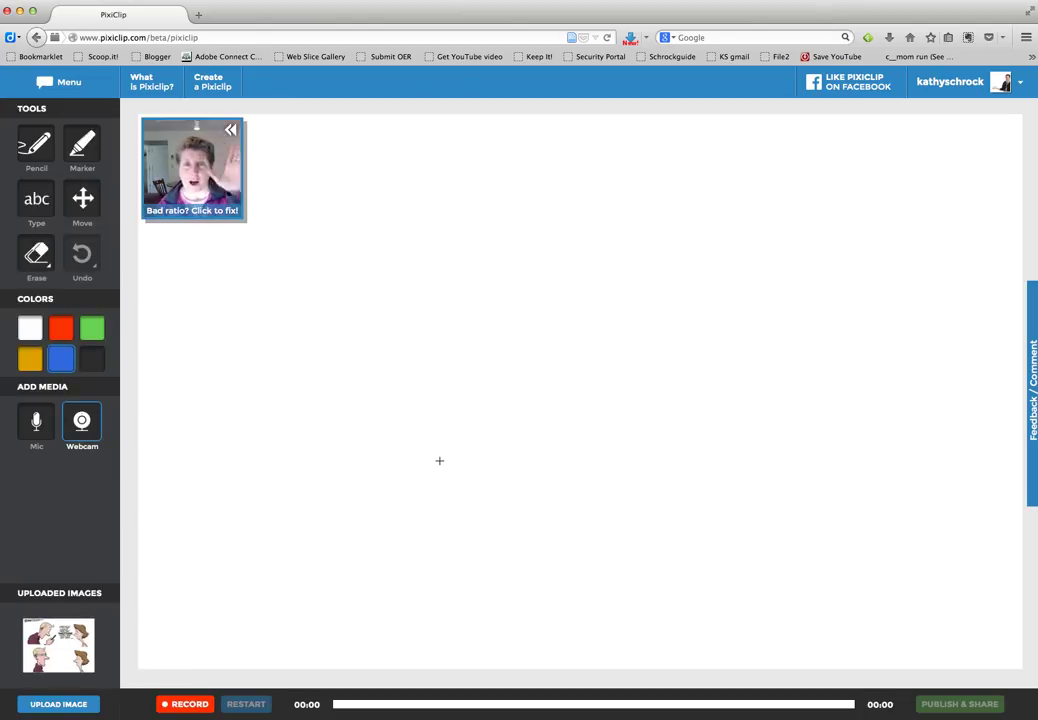
mouse_move(58, 640)
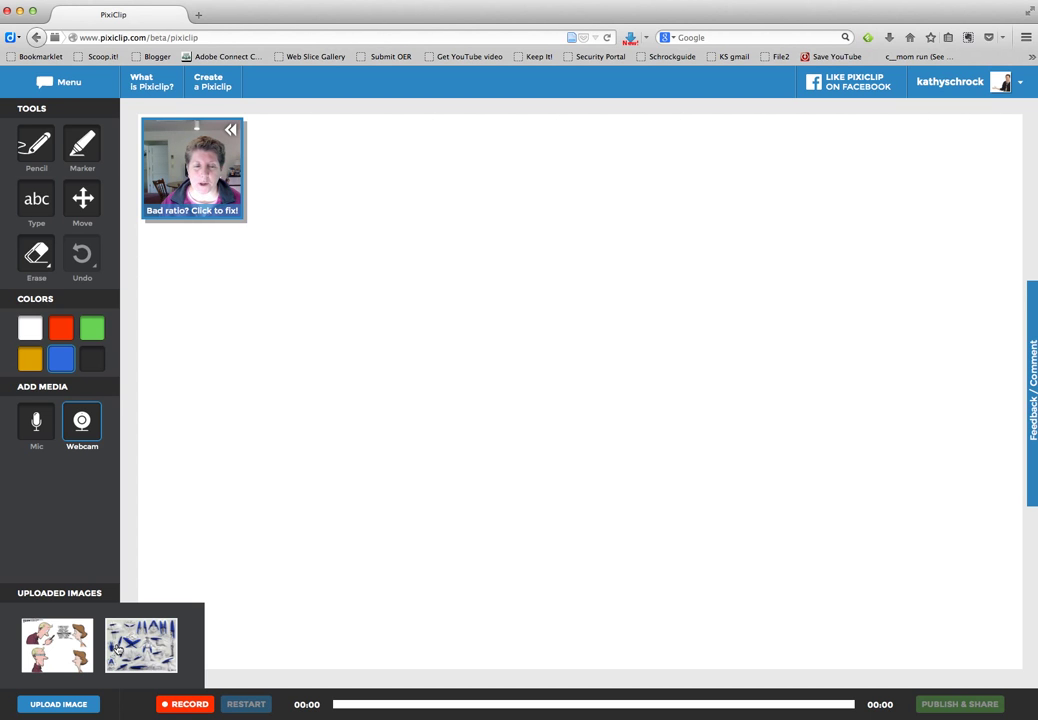
Place the pen-cap drawing on the canvas, pick red as the colour, and nudge it into position
drag(130, 648, 642, 424)
click(198, 533)
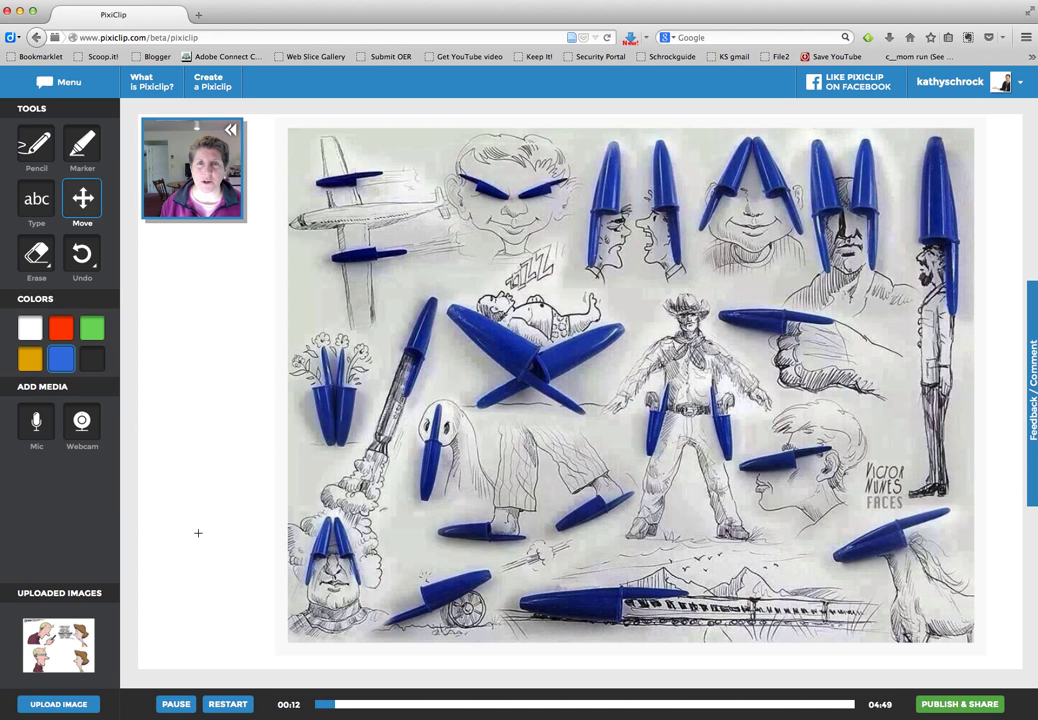
click(60, 327)
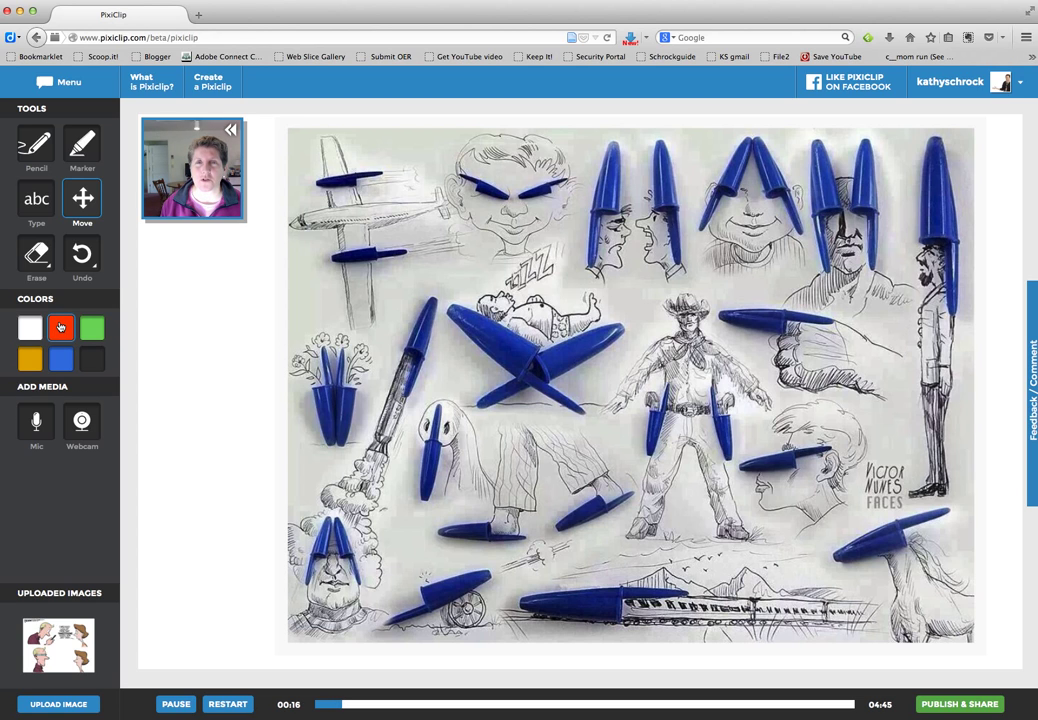
mouse_move(306, 167)
mouse_down()
mouse_move(314, 300)
mouse_move(319, 147)
mouse_move(318, 180)
mouse_up()
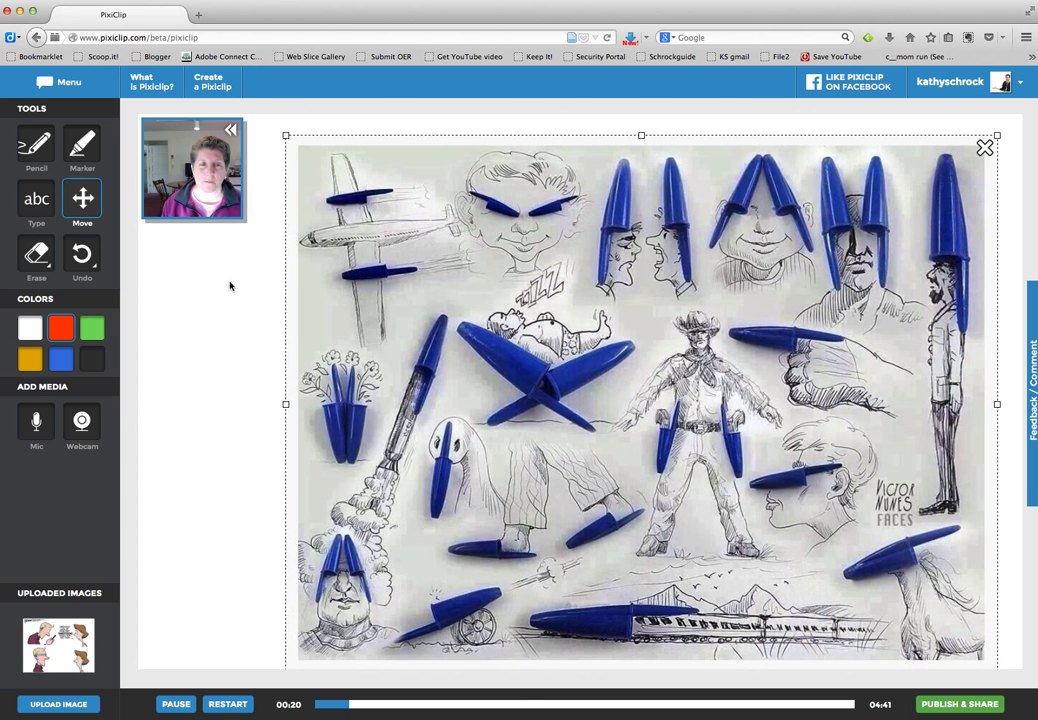
Circle in red the airplane, flower-pot pens, crossed pens, bird's beak and cowboy's pens
click(35, 147)
mouse_move(317, 177)
mouse_down()
mouse_move(311, 294)
mouse_move(332, 362)
mouse_move(421, 291)
mouse_move(439, 228)
mouse_move(406, 174)
mouse_move(325, 172)
mouse_up()
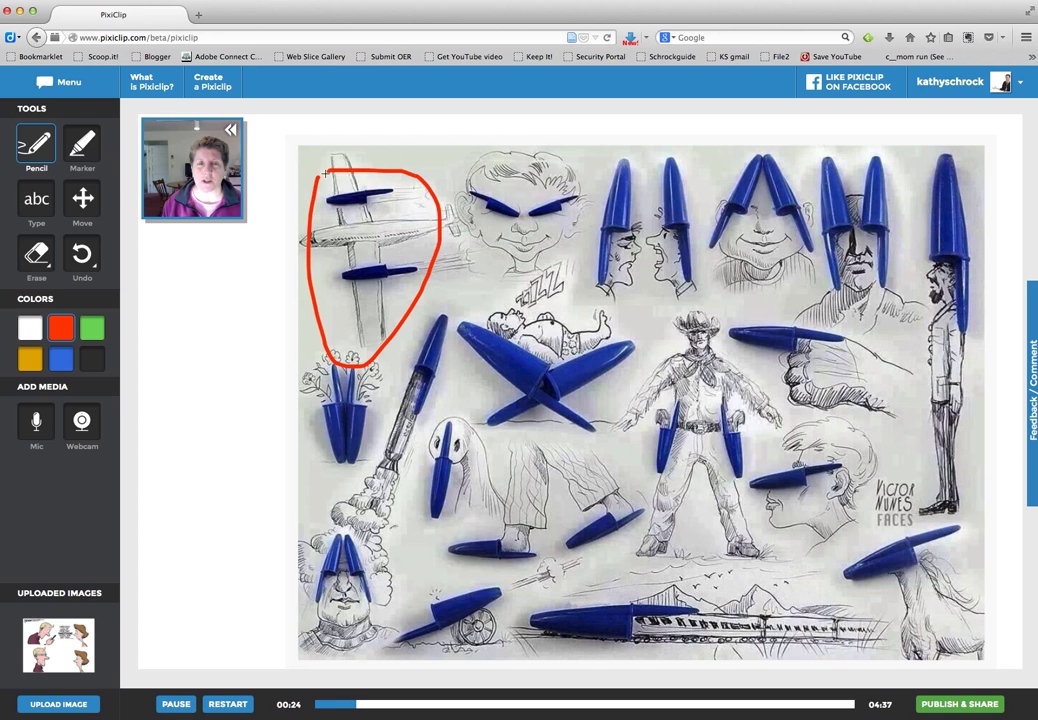
mouse_move(306, 360)
mouse_down()
mouse_move(331, 473)
mouse_move(345, 475)
mouse_move(375, 401)
mouse_move(380, 348)
mouse_move(346, 335)
mouse_move(316, 345)
mouse_up()
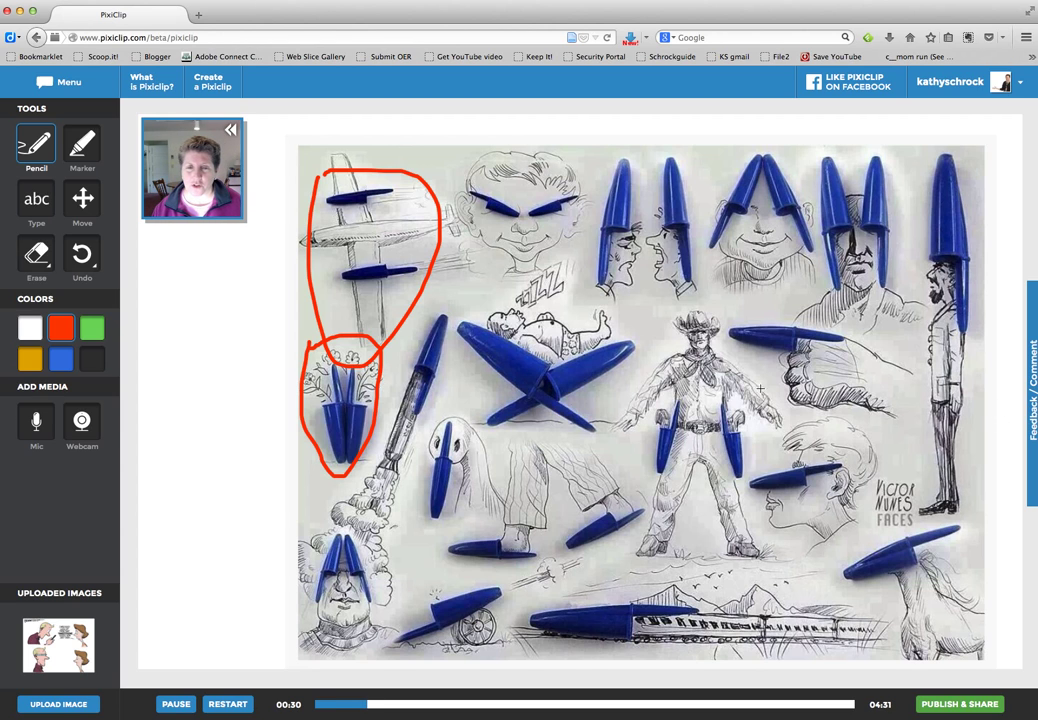
mouse_move(444, 308)
mouse_down()
mouse_move(450, 347)
mouse_move(510, 450)
mouse_move(650, 345)
mouse_move(472, 300)
mouse_up()
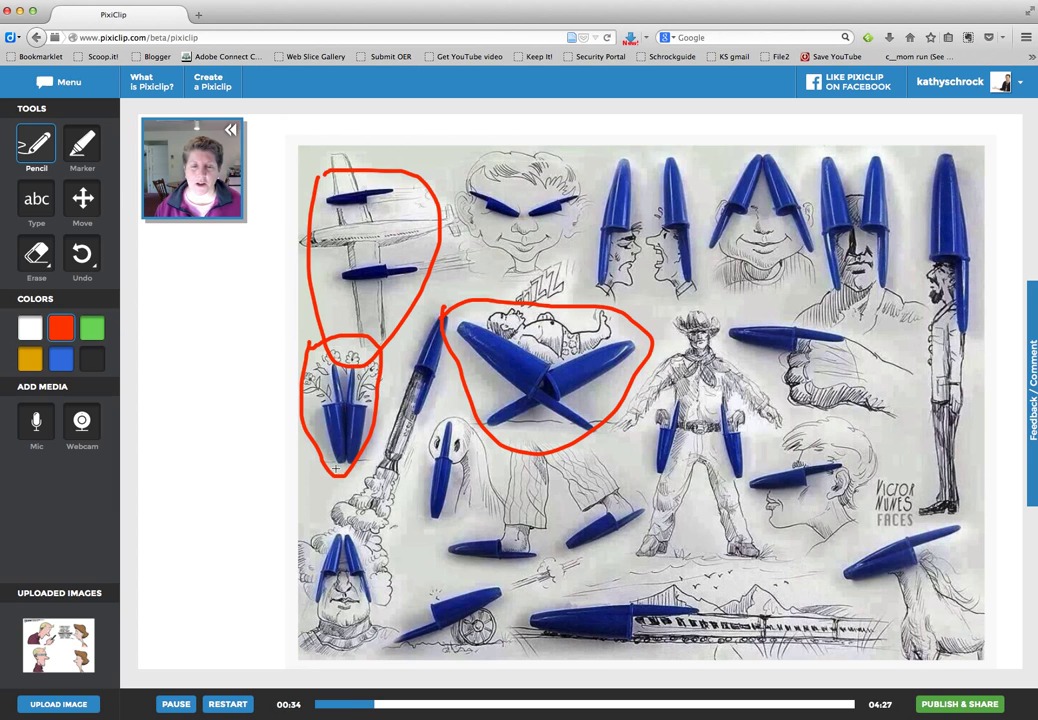
mouse_move(446, 413)
mouse_down()
mouse_move(415, 499)
mouse_move(436, 530)
mouse_move(468, 488)
mouse_move(474, 424)
mouse_move(438, 420)
mouse_up()
mouse_move(739, 403)
mouse_down()
mouse_move(693, 392)
mouse_move(666, 400)
mouse_move(639, 436)
mouse_move(646, 461)
mouse_move(701, 478)
mouse_move(736, 466)
mouse_move(751, 428)
mouse_move(726, 398)
mouse_up()
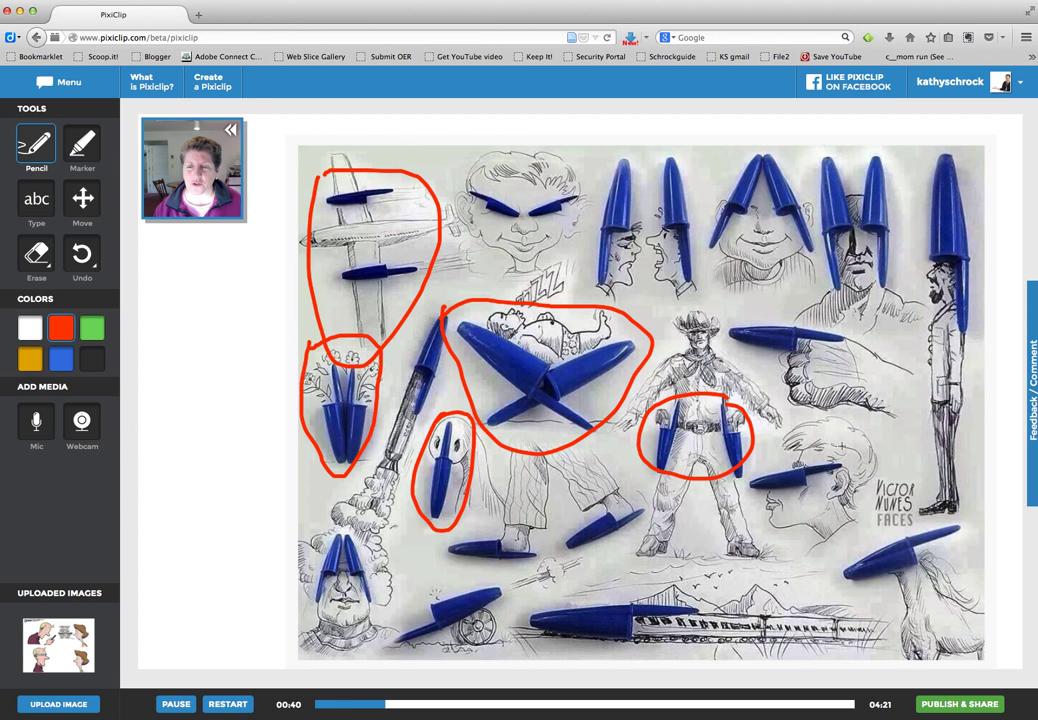
Circle the glasses face, draw a red heart on its cheek, and loop the cannon, train pen and slipper
mouse_move(814, 501)
mouse_down()
mouse_move(806, 535)
mouse_move(802, 496)
mouse_move(813, 502)
mouse_up()
mouse_move(870, 427)
mouse_down()
mouse_move(831, 414)
mouse_move(790, 425)
mouse_move(742, 494)
mouse_move(761, 544)
mouse_move(806, 555)
mouse_move(842, 536)
mouse_move(895, 442)
mouse_move(870, 421)
mouse_up()
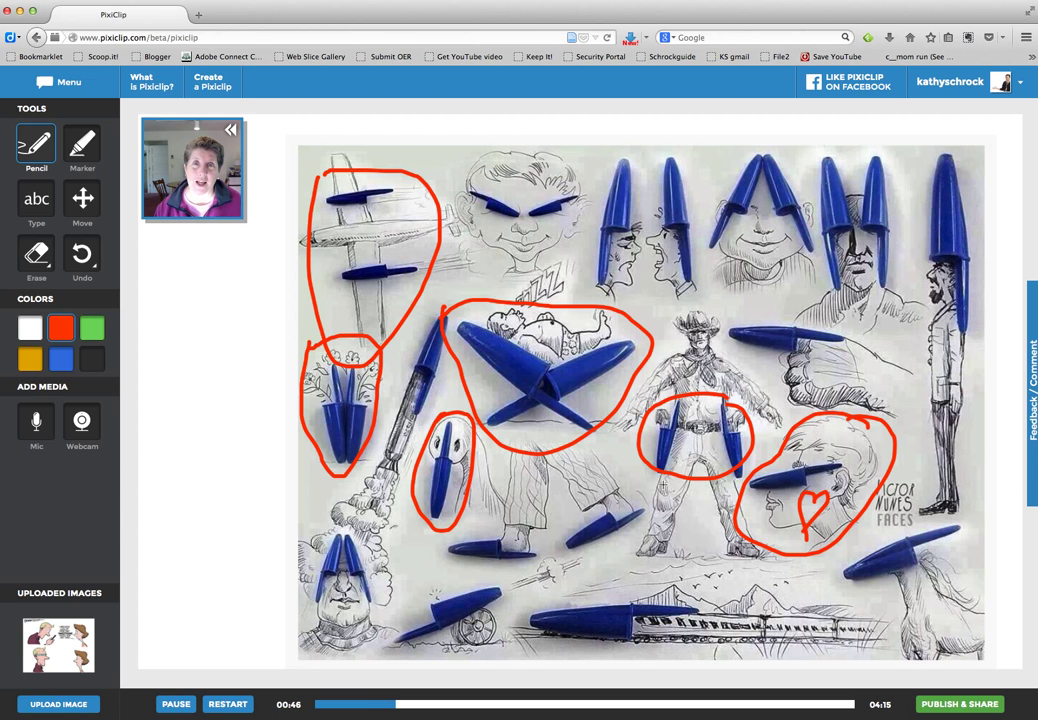
mouse_move(440, 588)
mouse_down()
mouse_move(384, 640)
mouse_move(432, 656)
mouse_move(471, 643)
mouse_move(465, 596)
mouse_up()
mouse_move(571, 588)
mouse_down()
mouse_move(526, 606)
mouse_move(563, 650)
mouse_move(698, 642)
mouse_move(708, 616)
mouse_move(680, 598)
mouse_move(570, 590)
mouse_up()
mouse_move(530, 505)
mouse_down()
mouse_move(548, 480)
mouse_move(447, 545)
mouse_move(548, 546)
mouse_move(482, 529)
mouse_up()
mouse_move(569, 513)
mouse_down()
mouse_move(611, 550)
mouse_move(650, 517)
mouse_move(595, 503)
mouse_up()
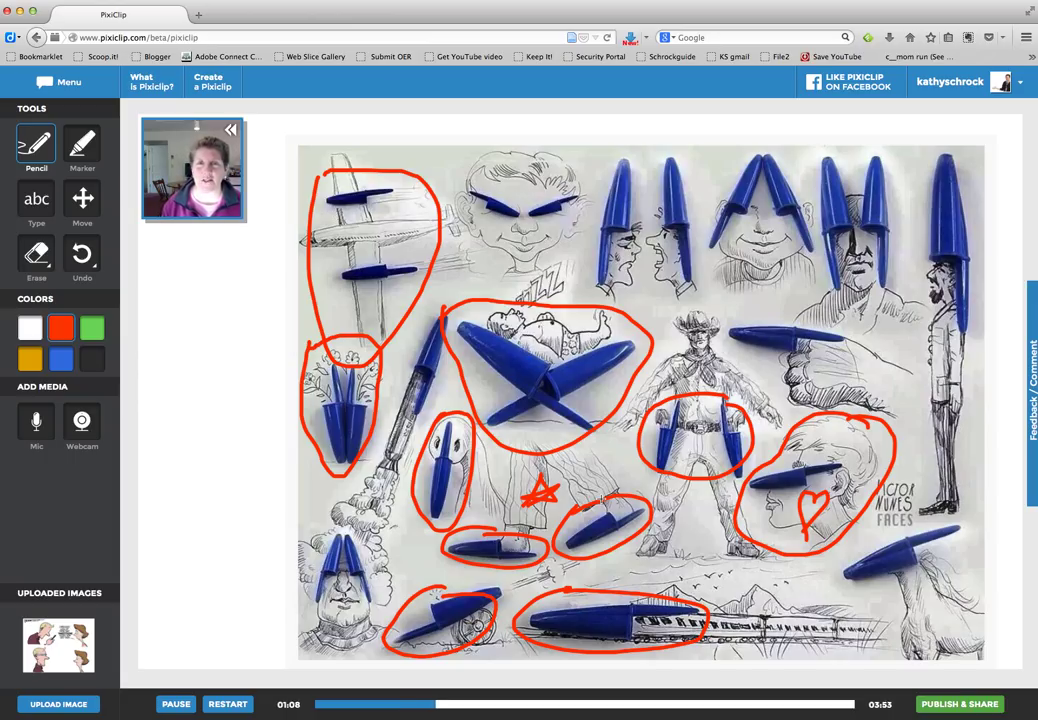
Publish the clip as 'PixiClip Art Lesson' with cursor shown only while doodling and Public privacy
click(937, 704)
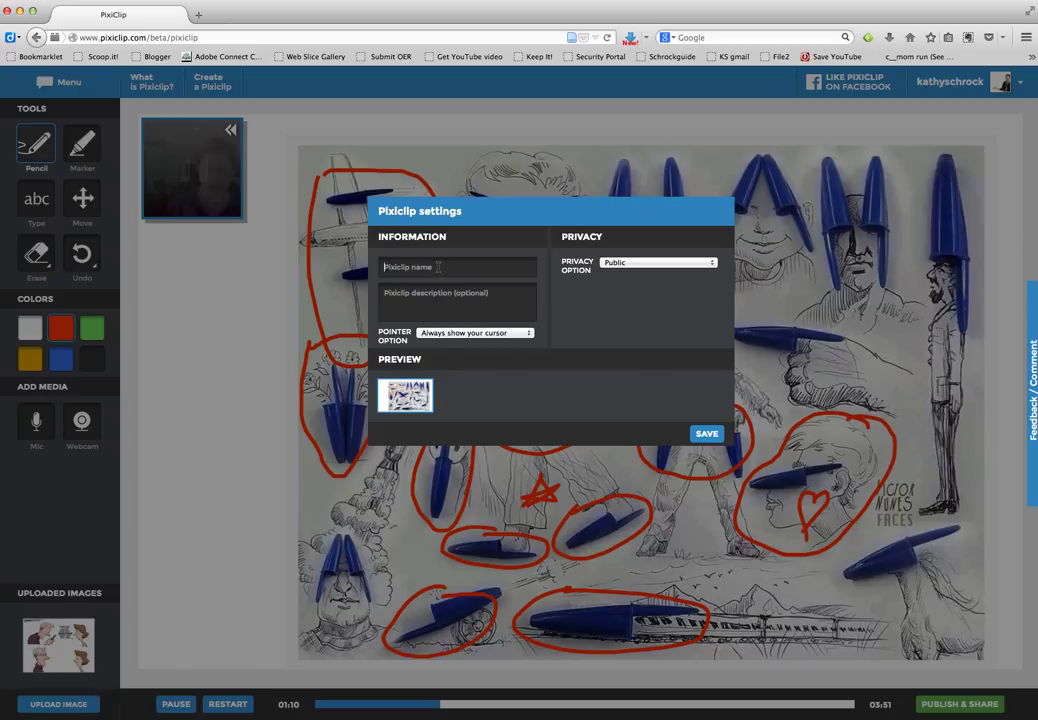
text(PixkiClip Art Lesson)
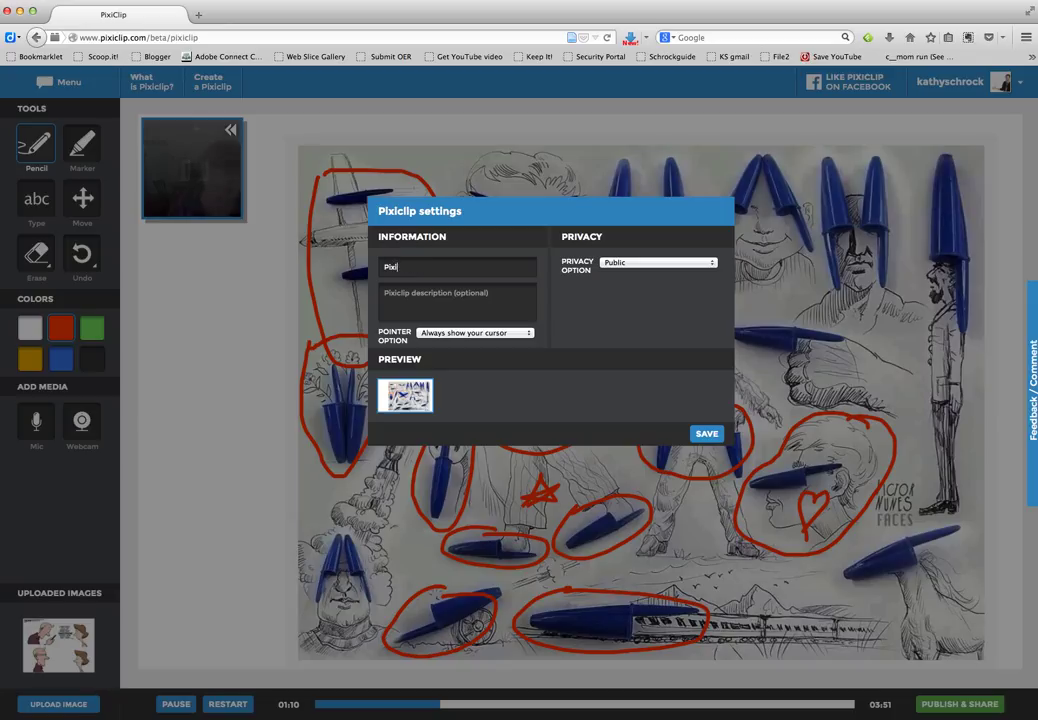
click(527, 334)
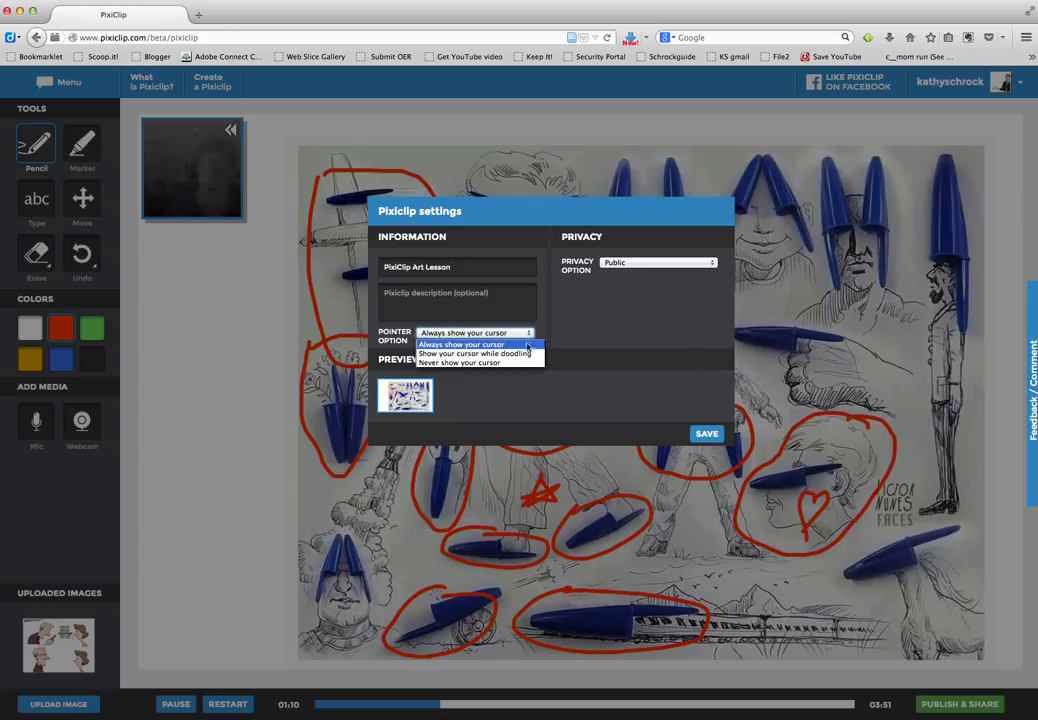
click(527, 355)
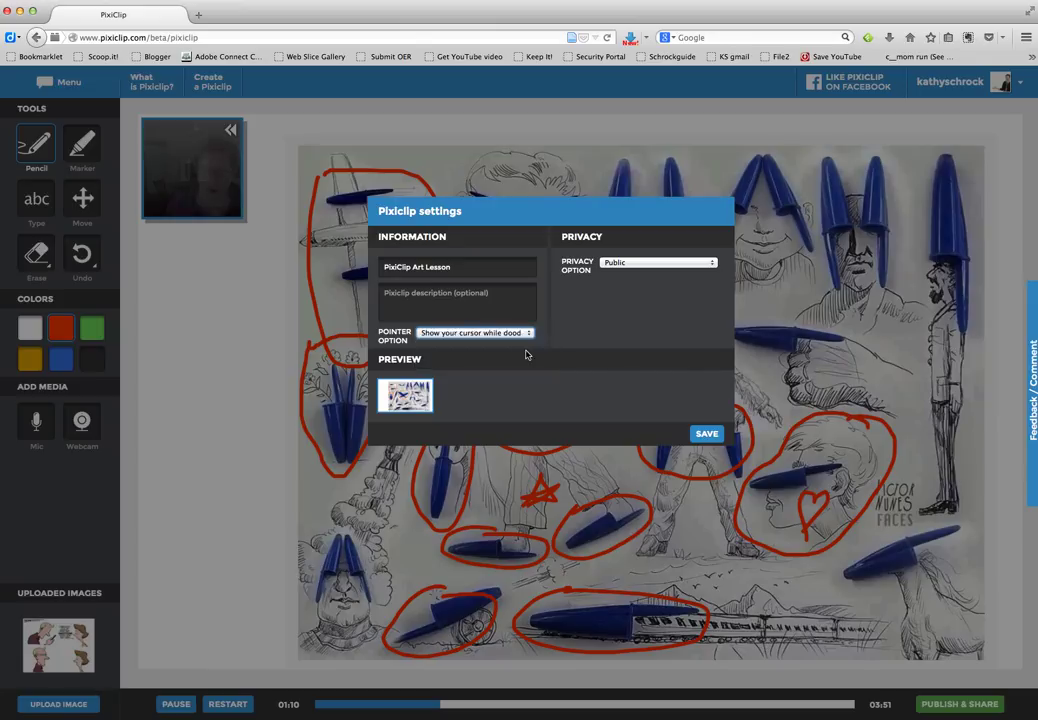
click(711, 264)
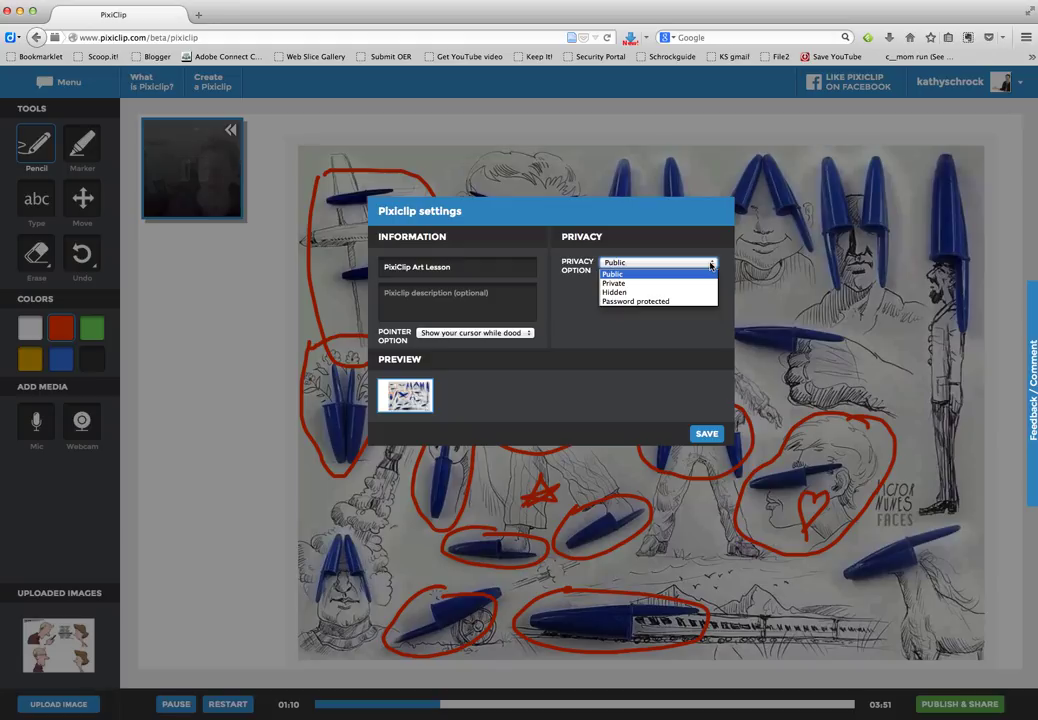
click(711, 273)
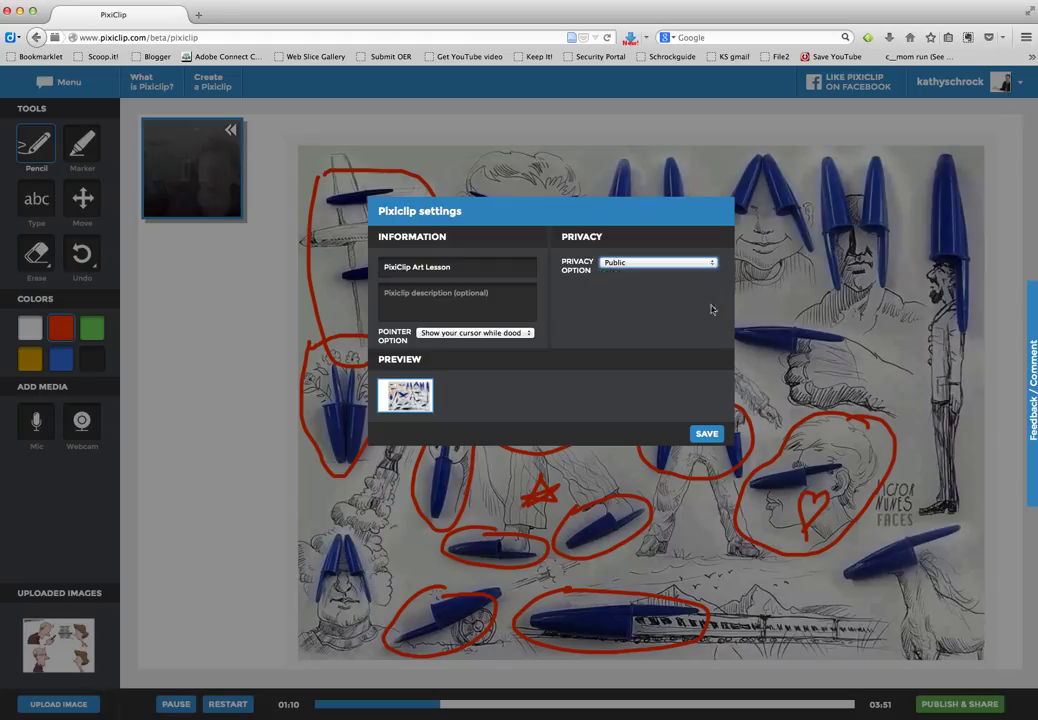
click(708, 436)
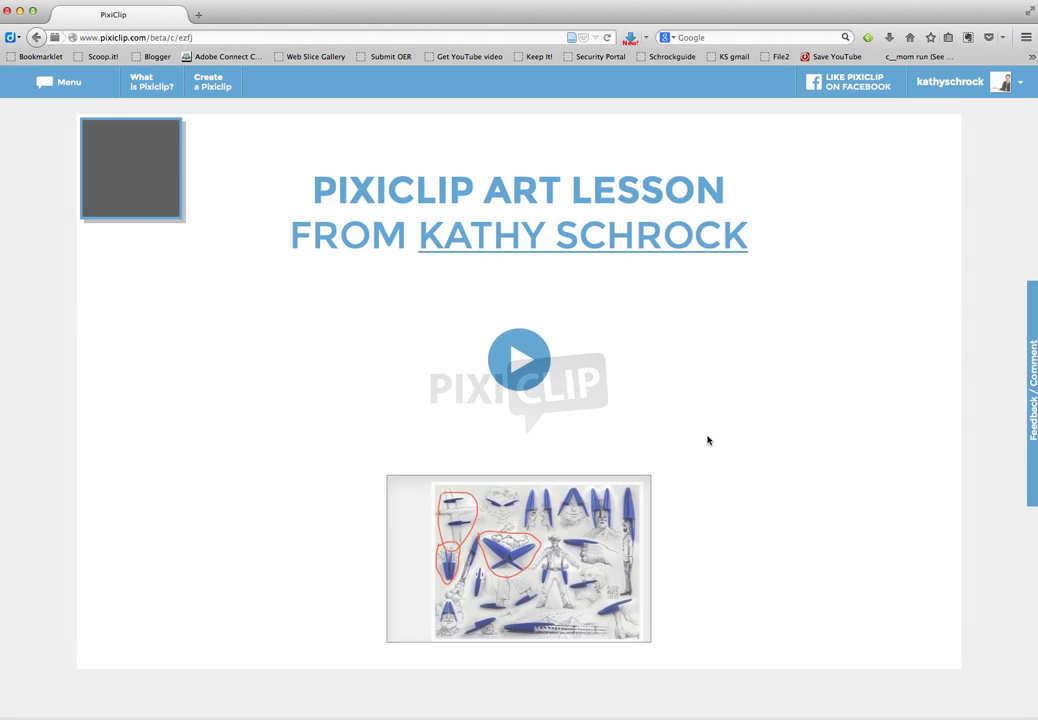
Play the published lesson, pause it at 00:06, and bring up its sharing options
click(519, 364)
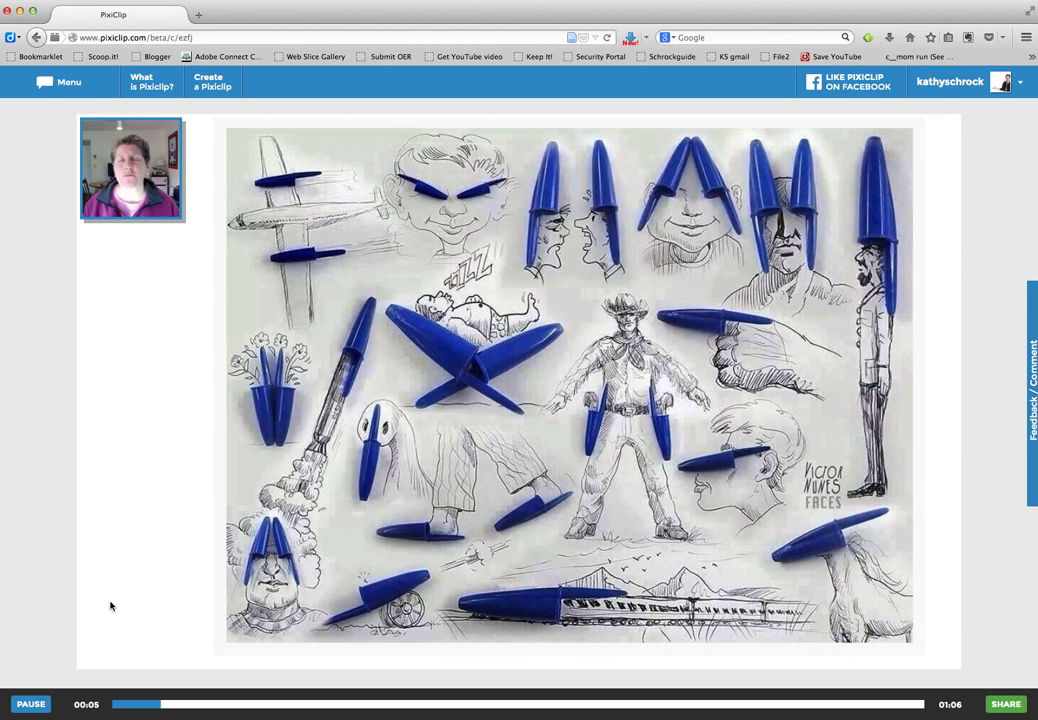
click(40, 704)
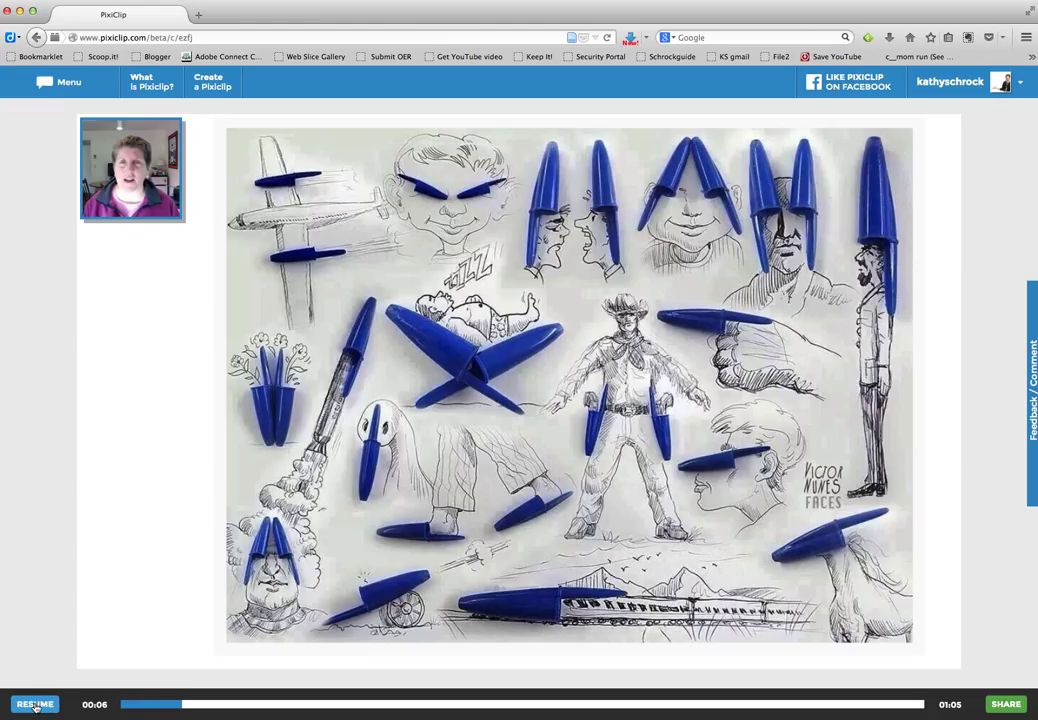
click(1006, 705)
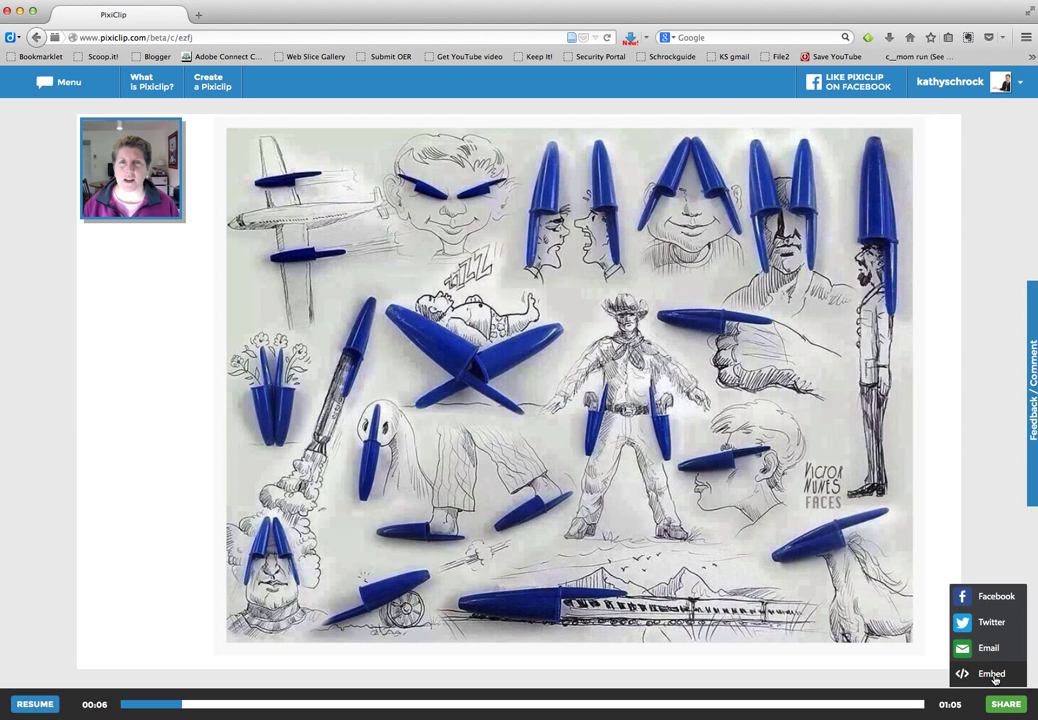
Show and select the Medium 500x355 iframe embed code, then close the embed settings
click(993, 674)
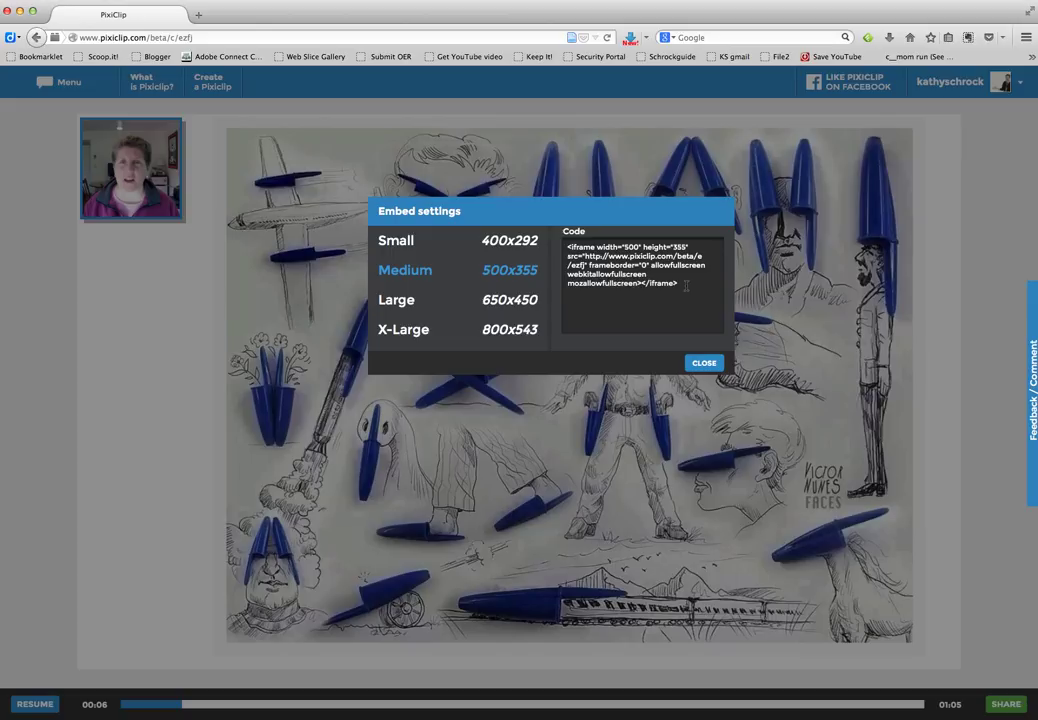
drag(686, 286, 552, 243)
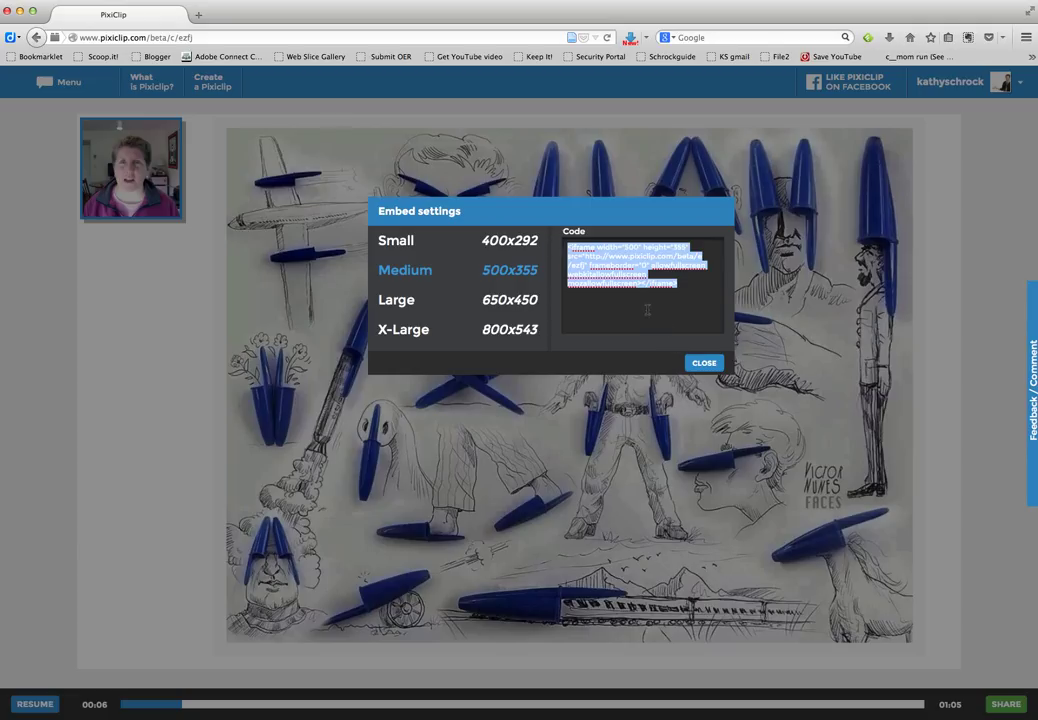
click(703, 363)
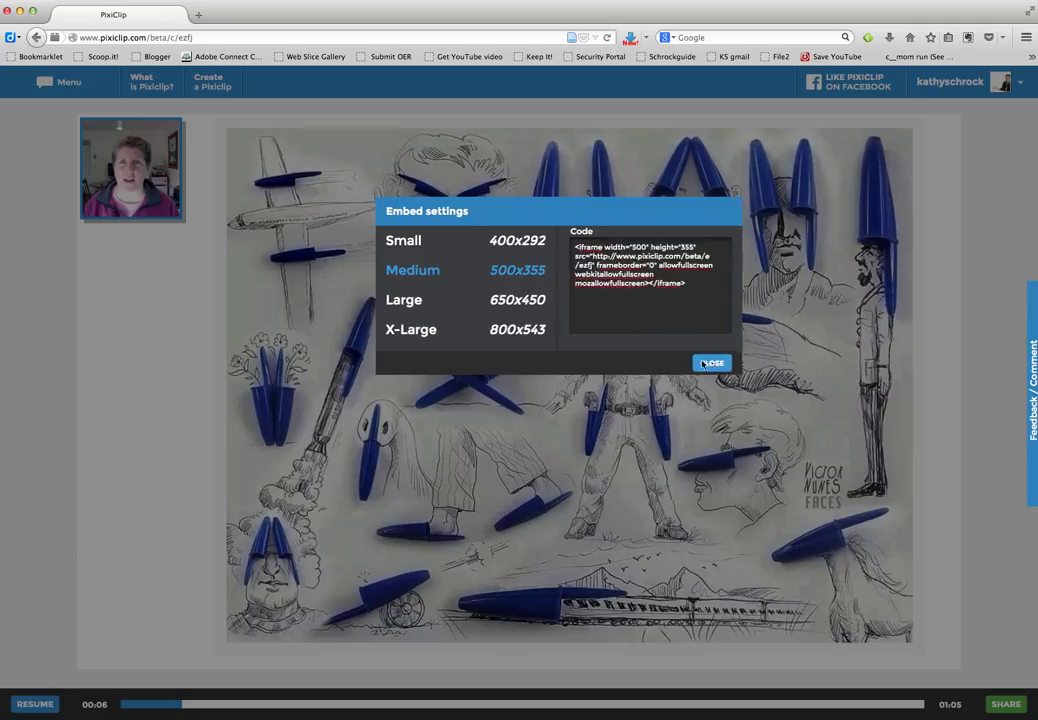